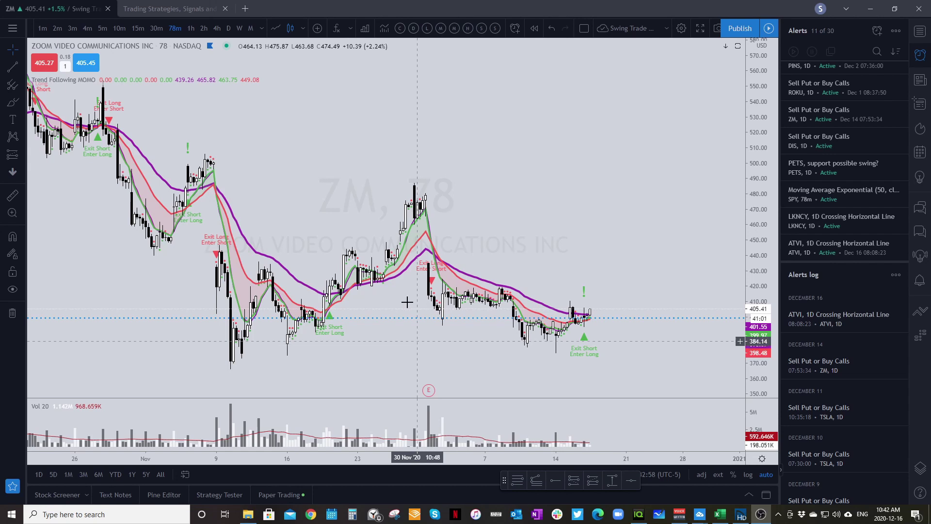
Step: On the Scripts page, search People for the script's author by name to list Top Authors matches
{"action": "left_click", "coordinate": [172, 12]}
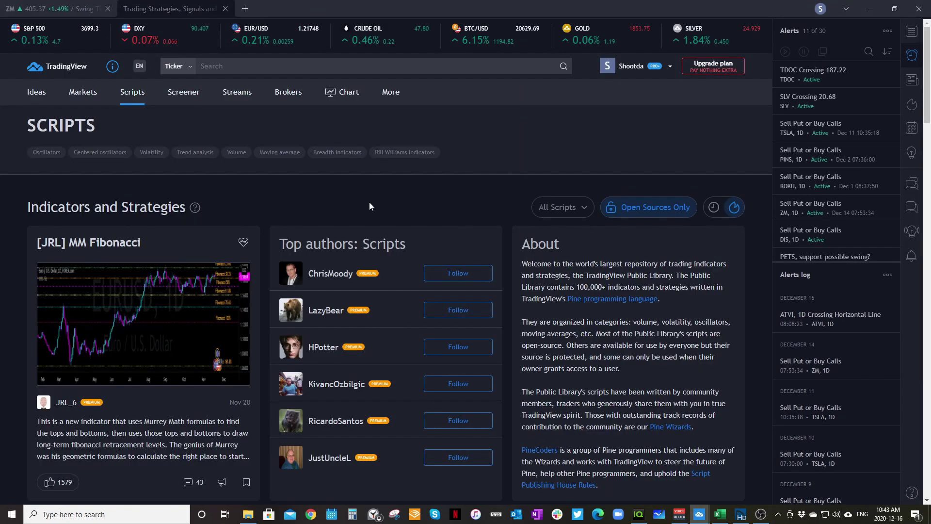
{"action": "left_click", "coordinate": [178, 67]}
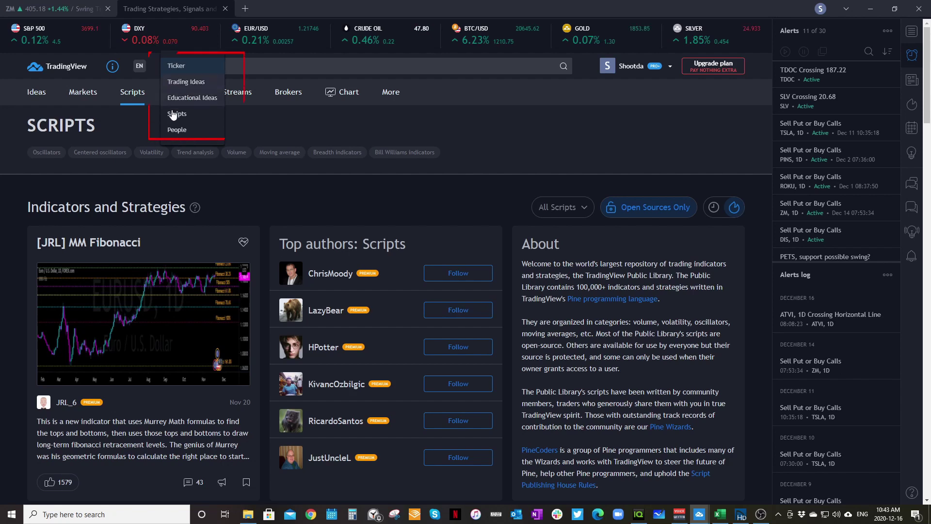
{"action": "left_click", "coordinate": [177, 129]}
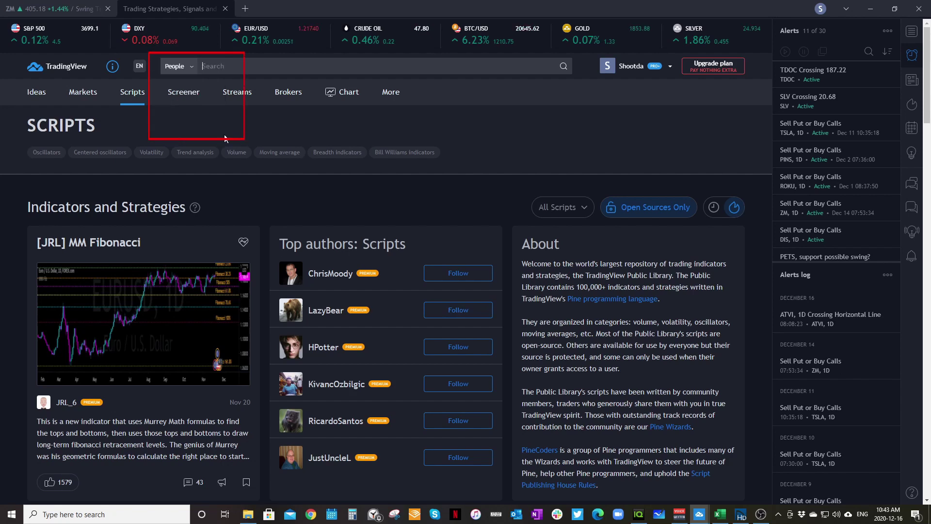
{"action": "left_click", "coordinate": [222, 68]}
{"action": "type", "text": "mattdelong"}
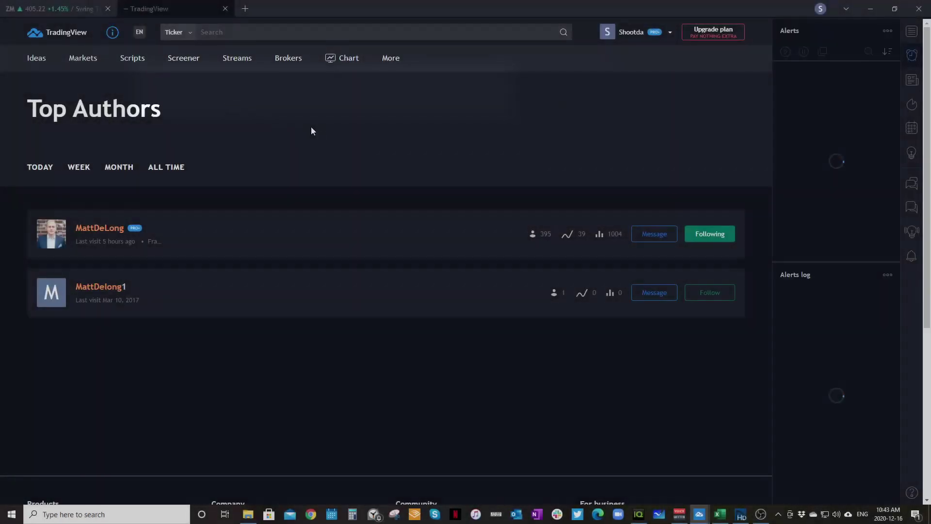
Step: Open the author's profile and scroll their Scripts tab down to the published script cards
{"action": "left_click", "coordinate": [101, 229]}
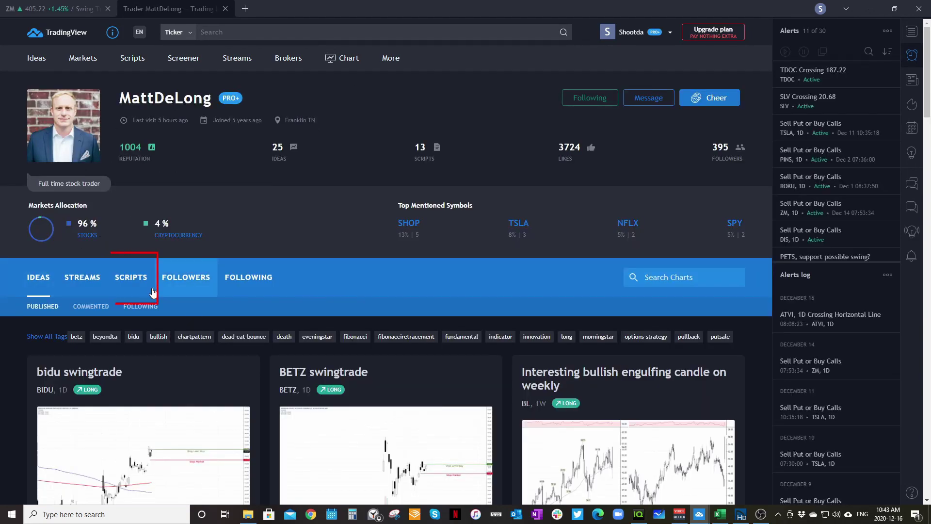
{"action": "left_click", "coordinate": [128, 281]}
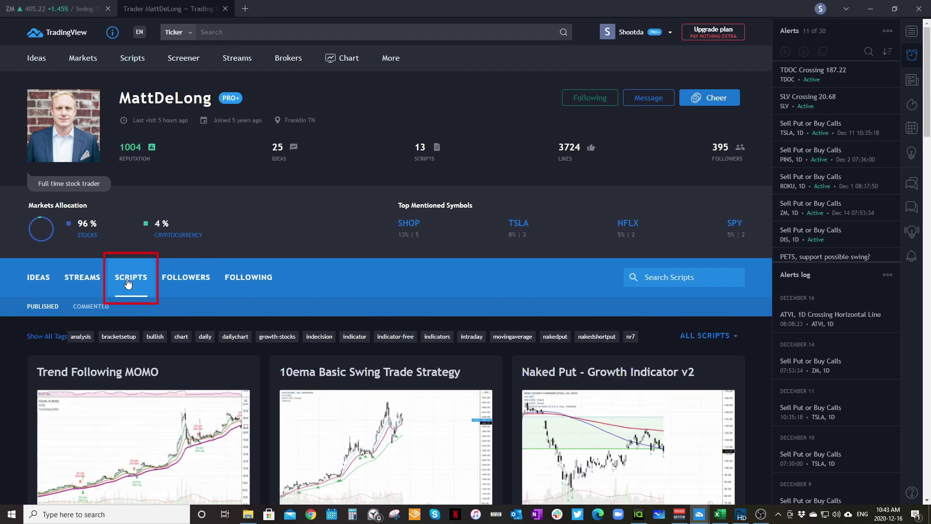
{"action": "scroll", "coordinate": [188, 247], "scroll_direction": "down", "scroll_amount": 2}
{"action": "scroll", "coordinate": [188, 246], "scroll_direction": "down", "scroll_amount": 3}
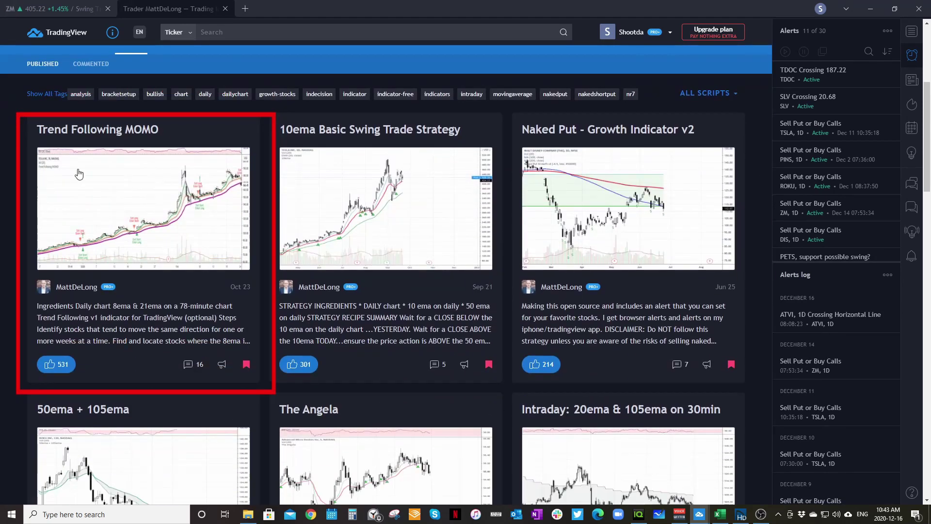
Step: Open the Trend Following MOMO script page and scroll through its description
{"action": "left_click", "coordinate": [130, 131]}
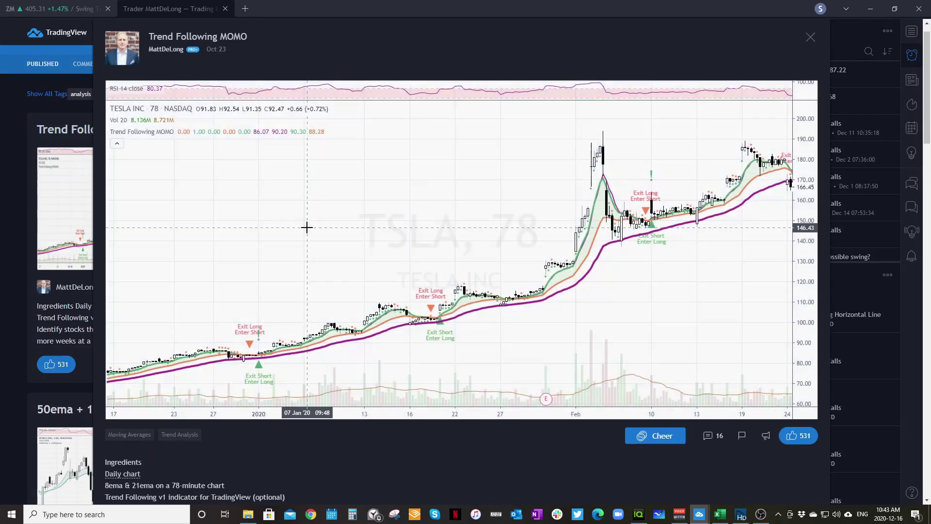
{"action": "scroll", "coordinate": [606, 322], "scroll_direction": "down", "scroll_amount": 4}
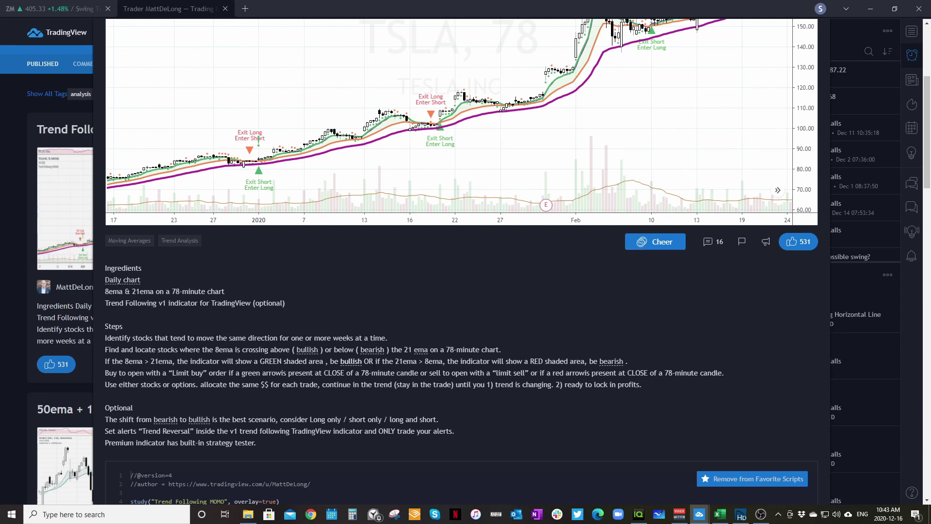
{"action": "scroll", "coordinate": [371, 359], "scroll_direction": "up", "scroll_amount": 4}
{"action": "scroll", "coordinate": [485, 461], "scroll_direction": "down", "scroll_amount": 4}
{"action": "scroll", "coordinate": [526, 432], "scroll_direction": "down", "scroll_amount": 2}
{"action": "scroll", "coordinate": [657, 434], "scroll_direction": "down", "scroll_amount": 1}
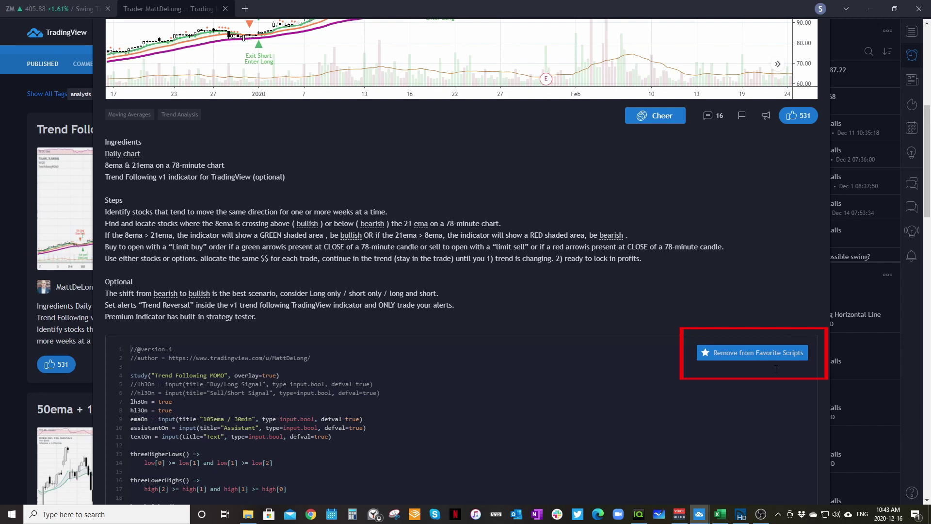
Step: Remove and re-add the script to Favorite Scripts so it stays favorited
{"action": "left_click", "coordinate": [745, 359]}
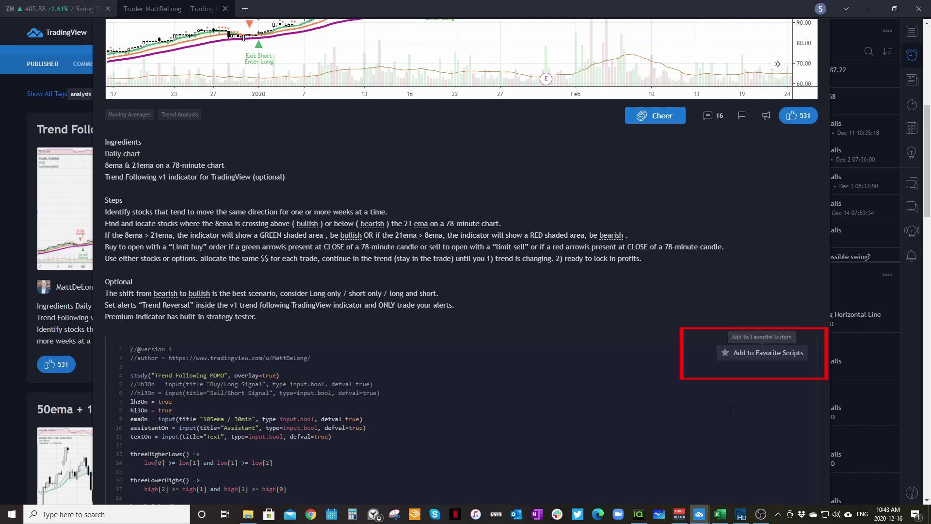
{"action": "left_click", "coordinate": [754, 360]}
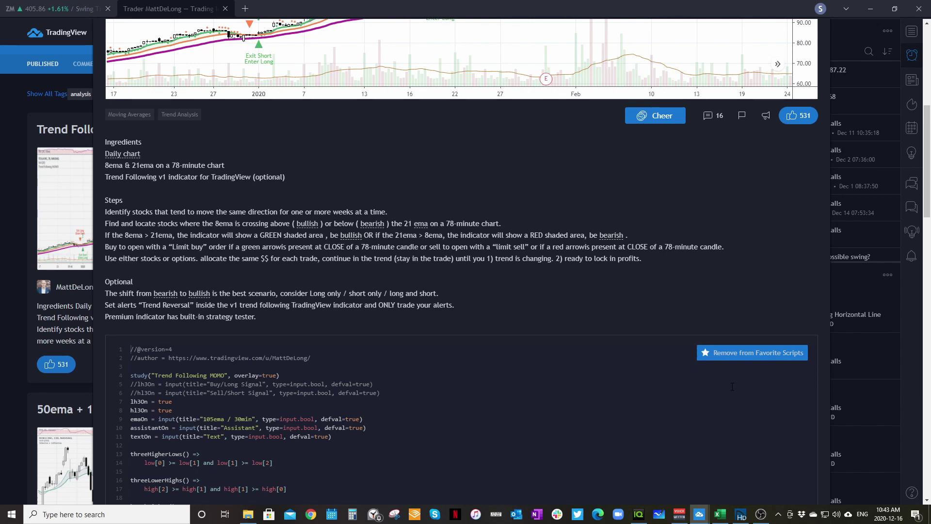
{"action": "scroll", "coordinate": [674, 267], "scroll_direction": "up", "scroll_amount": 7}
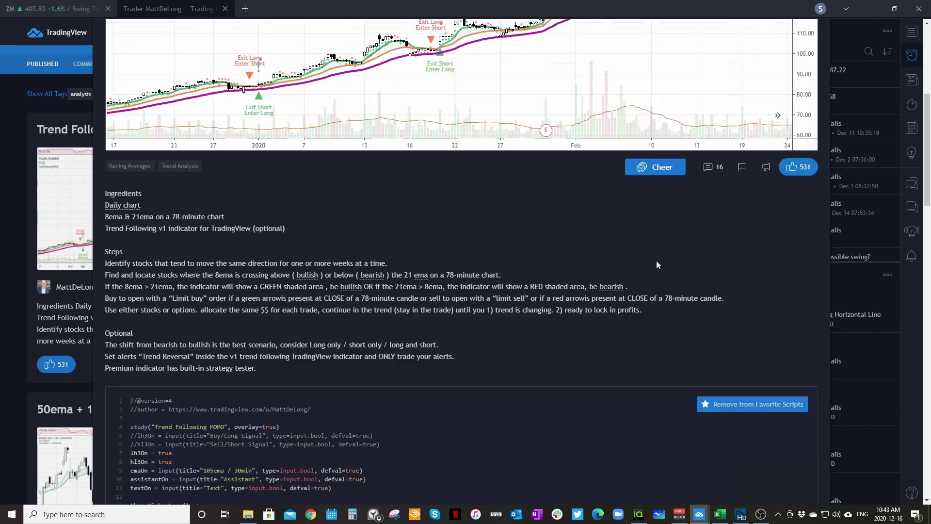
Step: Close the script page, return to the ZM chart, and remove the Trend Following MOMO indicator
{"action": "left_click", "coordinate": [810, 56]}
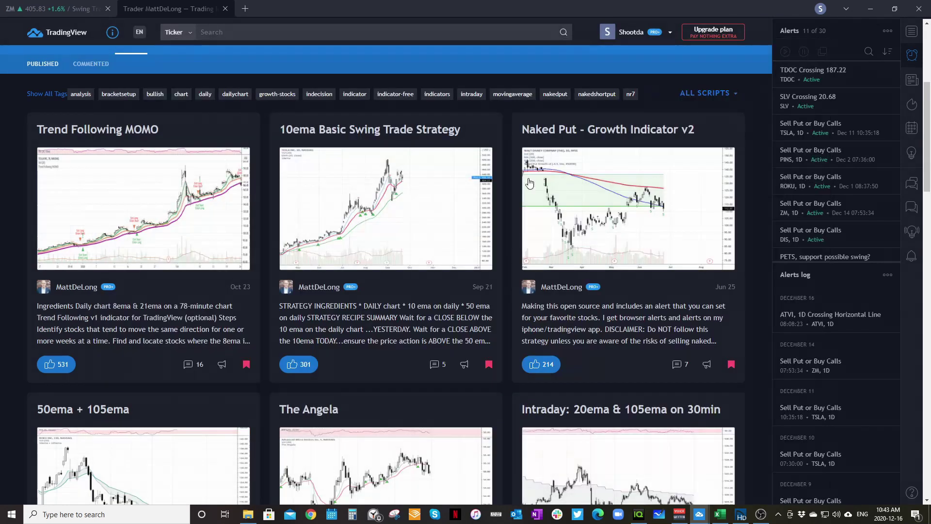
{"action": "left_click", "coordinate": [60, 11]}
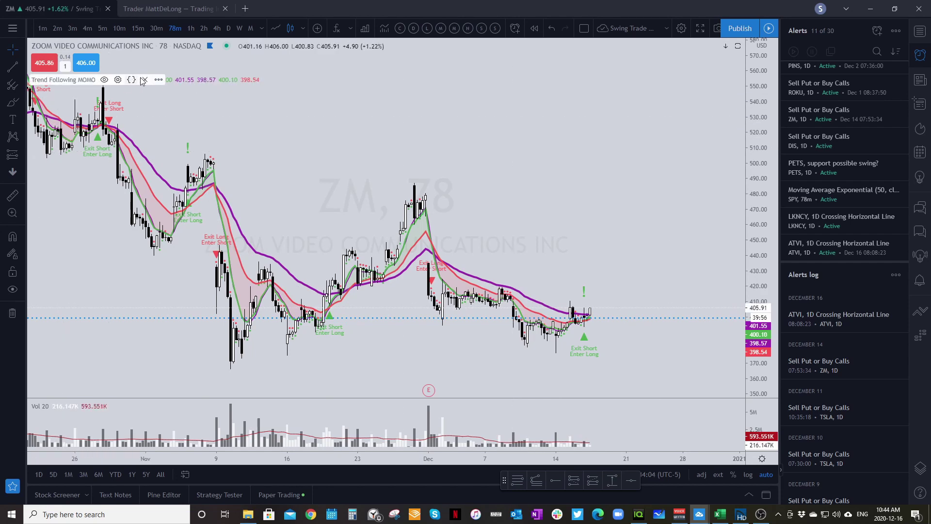
{"action": "left_click", "coordinate": [144, 80]}
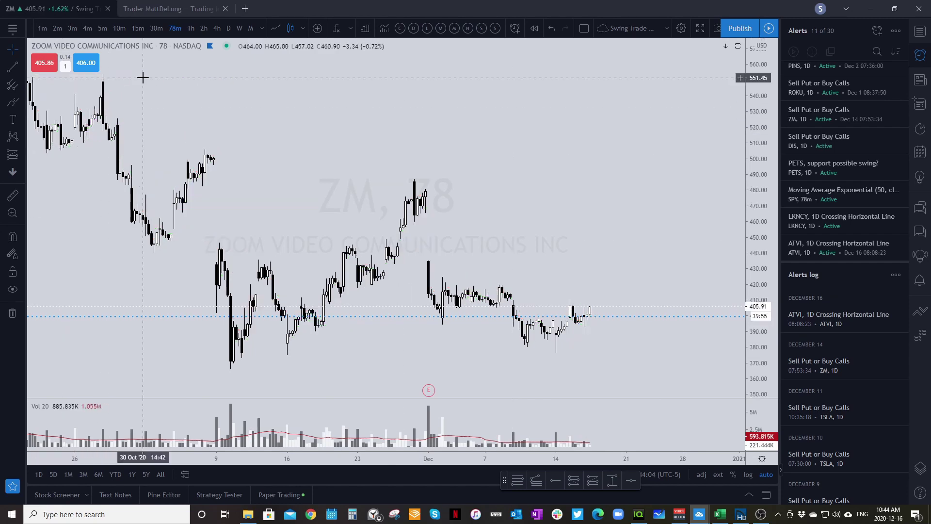
Step: Re-add Trend Following MOMO to the ZM chart from Favorites in Indicators & Strategies
{"action": "left_click", "coordinate": [337, 29]}
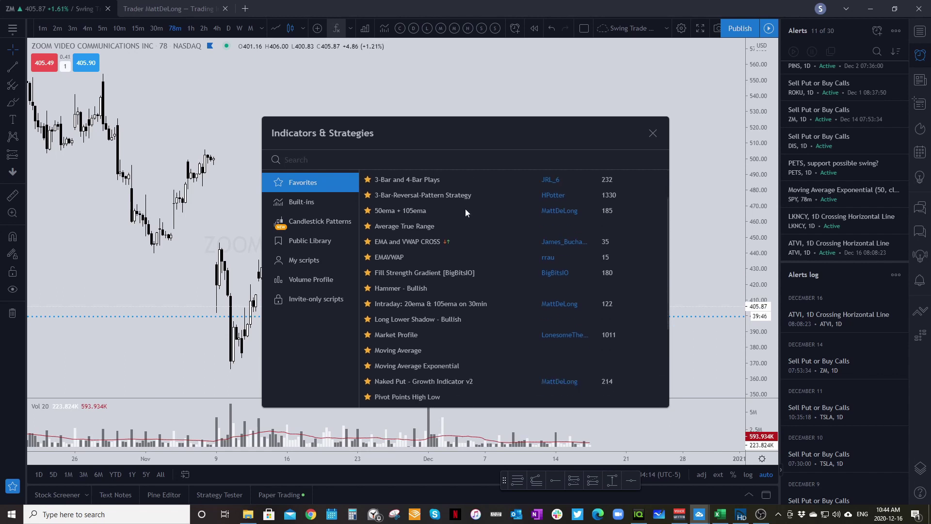
{"action": "scroll", "coordinate": [465, 212], "scroll_direction": "down", "scroll_amount": 2}
{"action": "scroll", "coordinate": [466, 209], "scroll_direction": "down", "scroll_amount": 2}
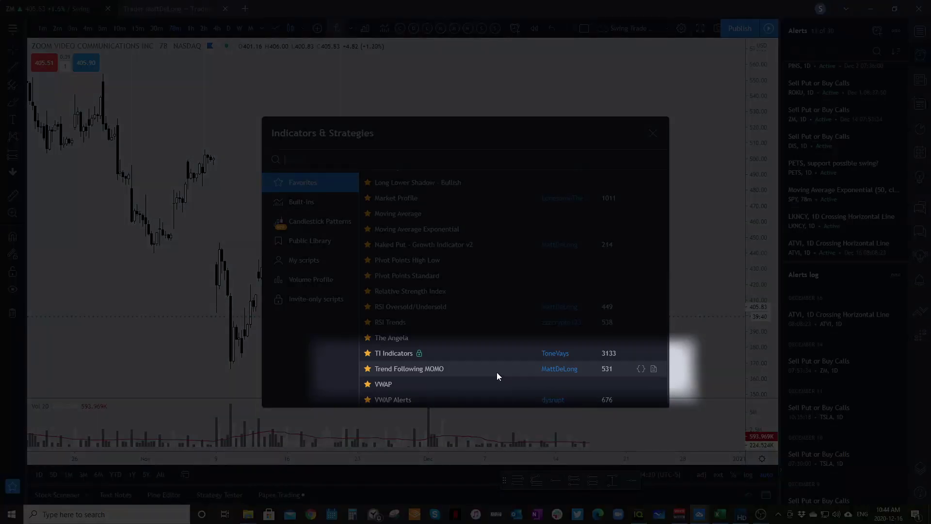
{"action": "left_click", "coordinate": [400, 371]}
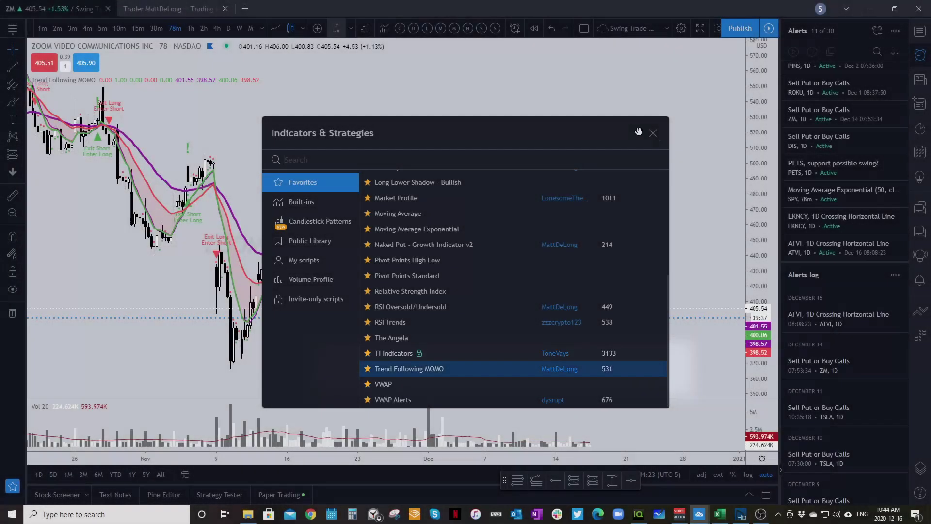
{"action": "left_click", "coordinate": [653, 132]}
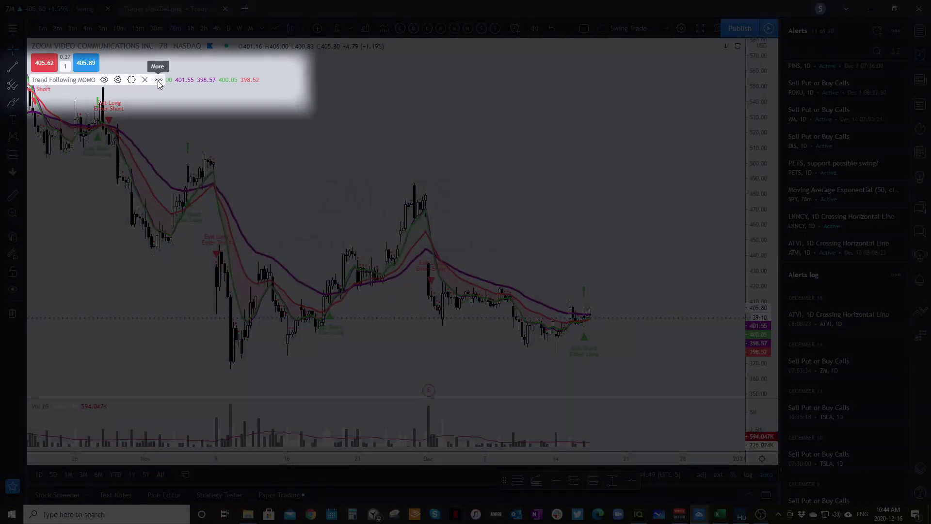
Step: Create a Trend Reversing, once-per-bar-close alert on Trend Following MOMO with message 'Trend Changing'
{"action": "left_click", "coordinate": [159, 80]}
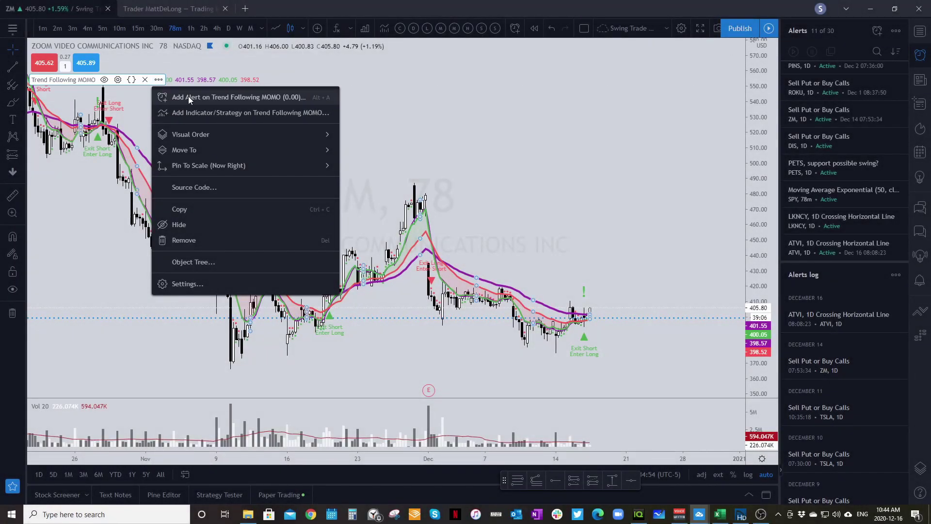
{"action": "left_click", "coordinate": [188, 96]}
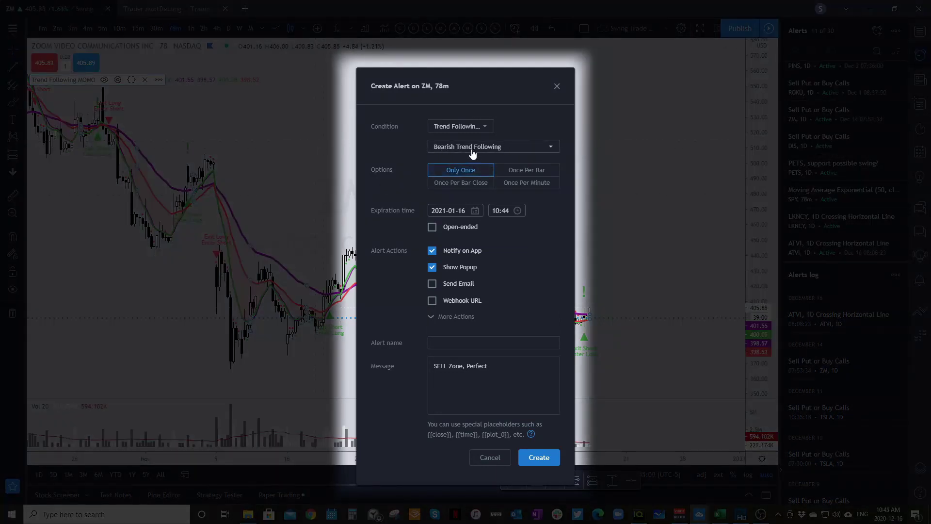
{"action": "left_click", "coordinate": [461, 148]}
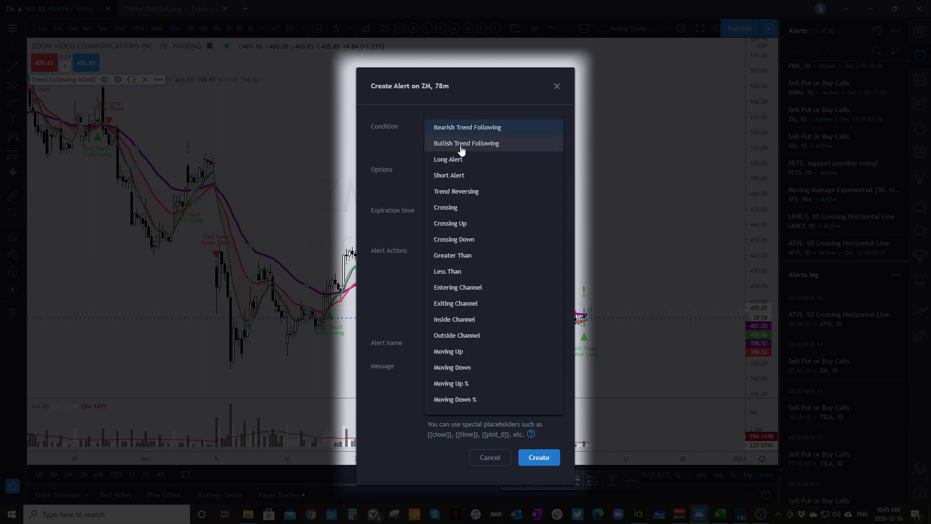
{"action": "left_click", "coordinate": [450, 193]}
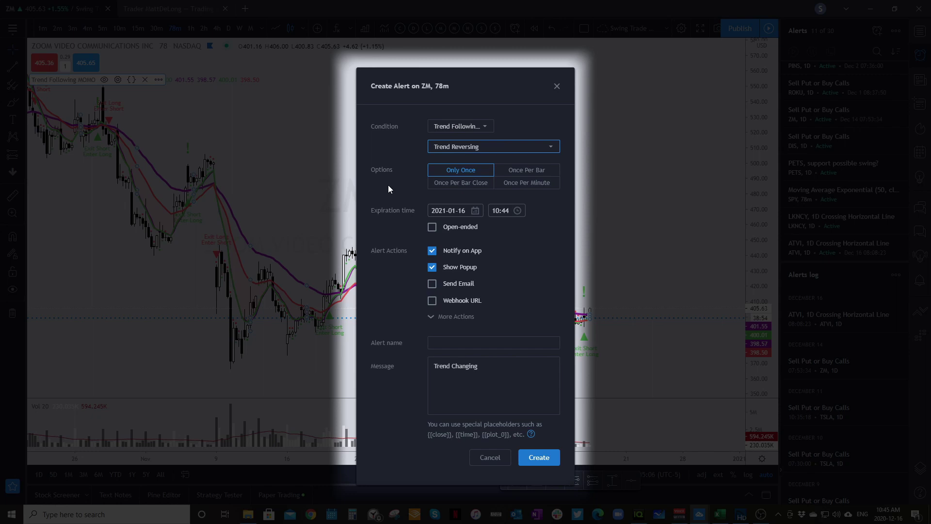
{"action": "left_click", "coordinate": [450, 190]}
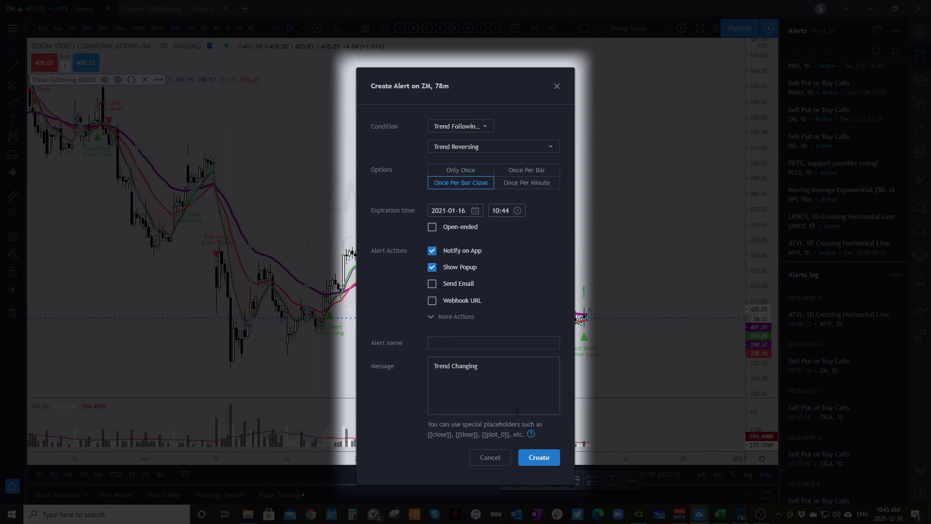
{"action": "left_click", "coordinate": [536, 463]}
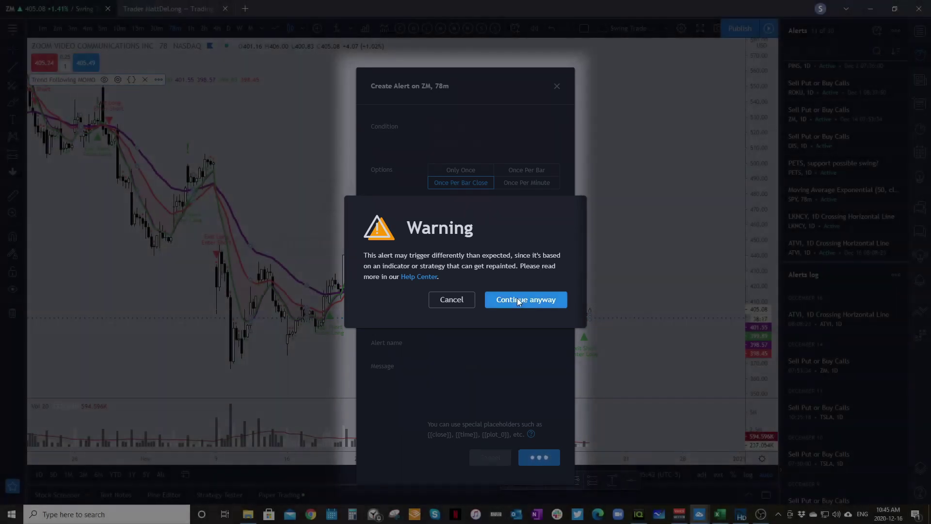
Step: Accept the repaint warning and switch the sidebar back to Alerts to view the Trend Changing alert
{"action": "left_click", "coordinate": [502, 299]}
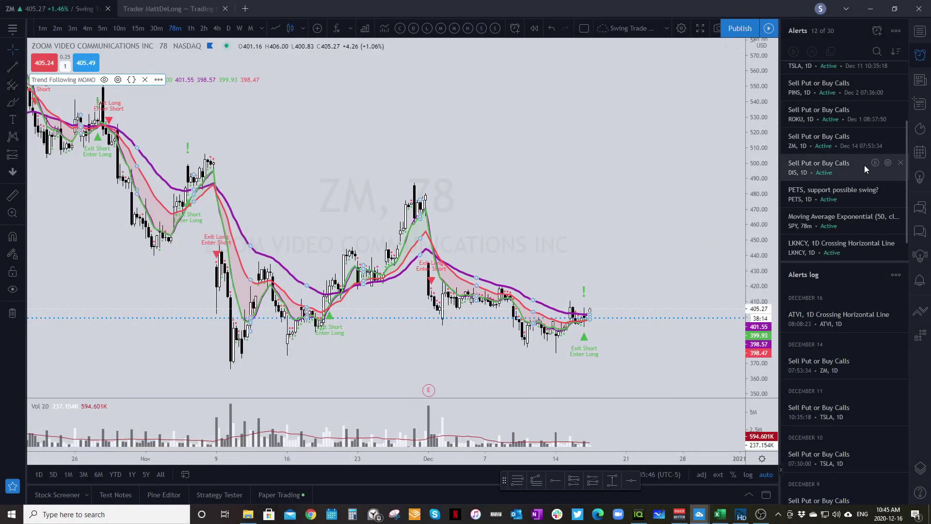
{"action": "scroll", "coordinate": [865, 165], "scroll_direction": "up", "scroll_amount": 3}
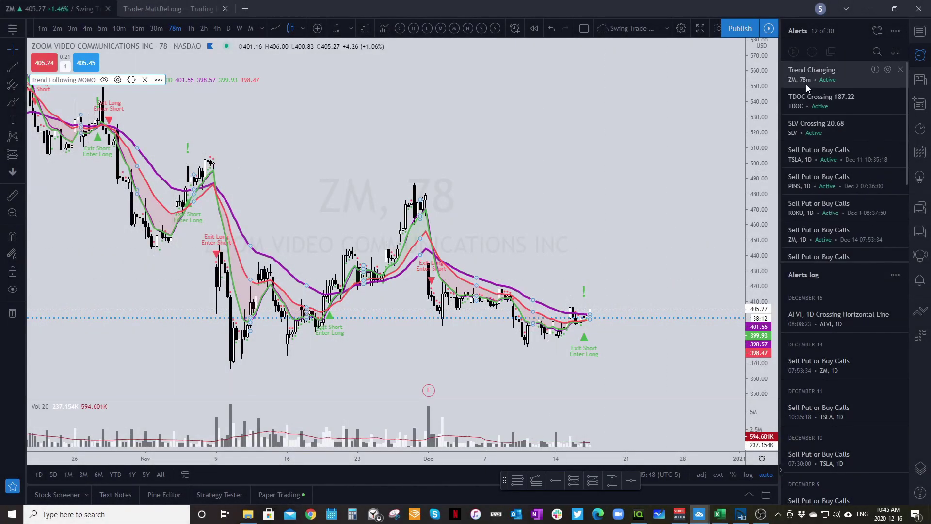
{"action": "left_click", "coordinate": [920, 33]}
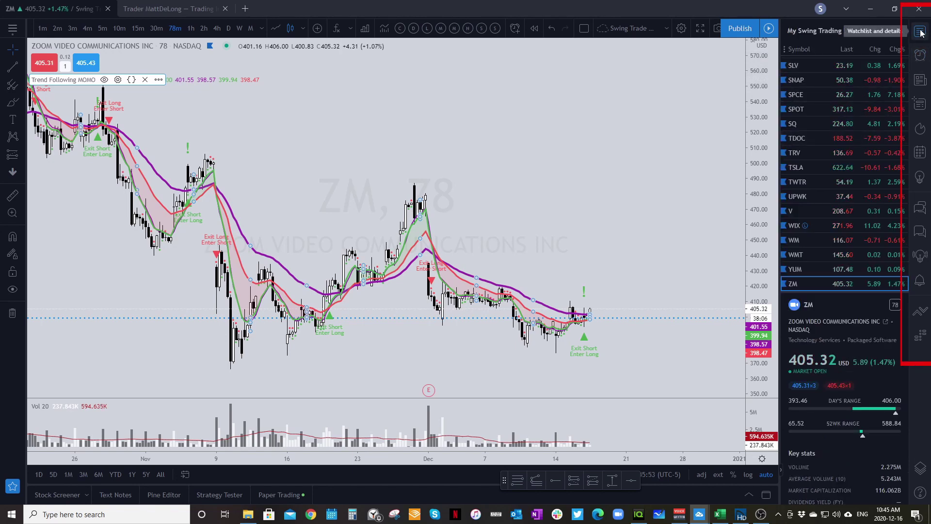
{"action": "left_click", "coordinate": [920, 56]}
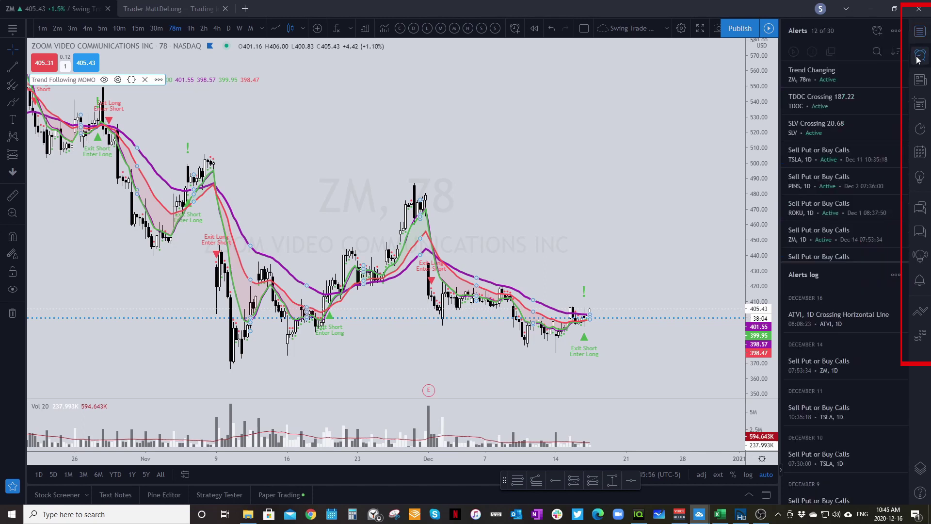
{"action": "mouse_move", "coordinate": [802, 76]}
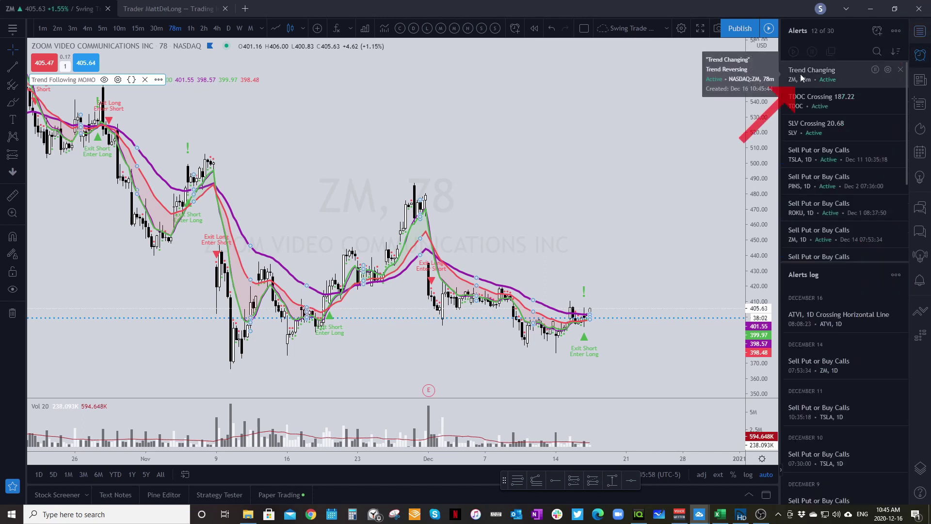